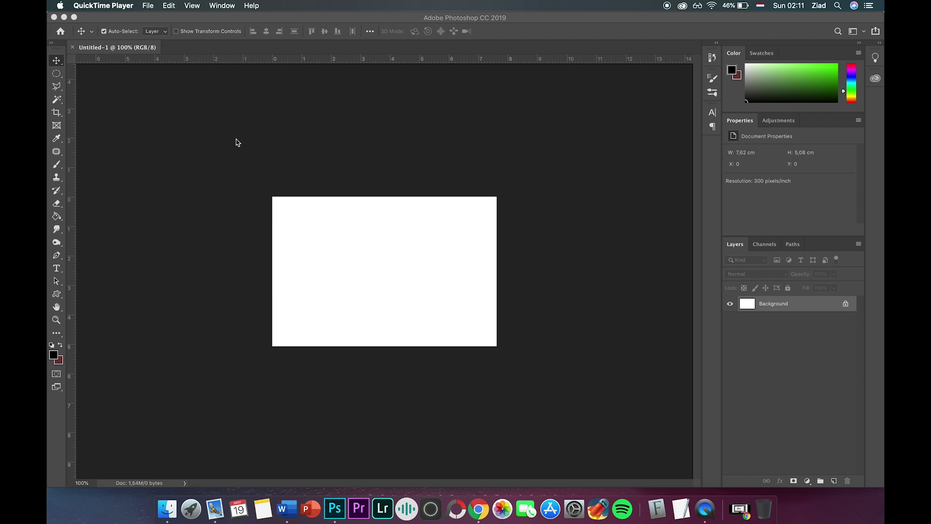
Replace the Latin test letters with a typed line of Arabic letters and commit the edit
{"action": "type", "text": "sdsadasd"}
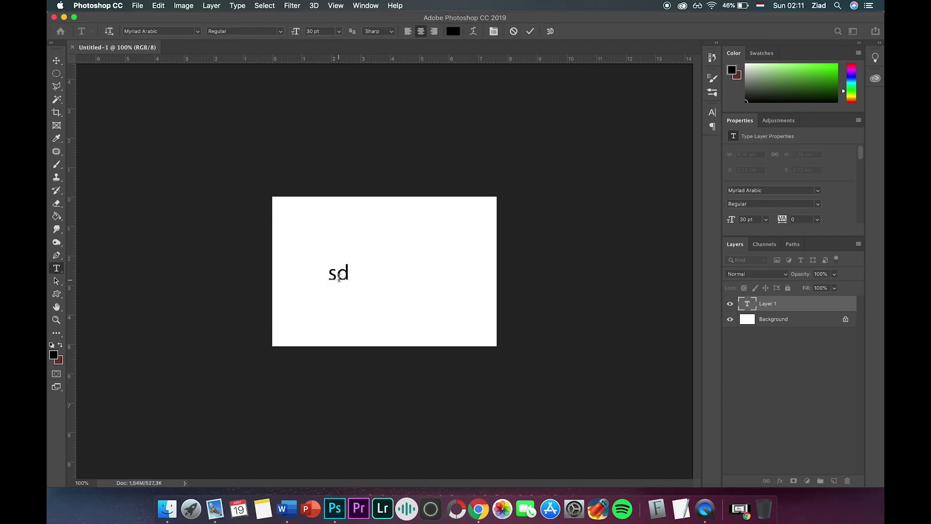
{"action": "key", "text": "BackSpace"}
{"action": "key", "text": "BackSpace"}
{"action": "key", "text": "BackSpace"}
{"action": "key", "text": "BackSpace"}
{"action": "key", "text": "BackSpace"}
{"action": "key", "text": "BackSpace"}
{"action": "key", "text": "BackSpace"}
{"action": "key", "text": "BackSpace"}
{"action": "key", "text": "ctrl+space"}
{"action": "type", "text": "البل"}
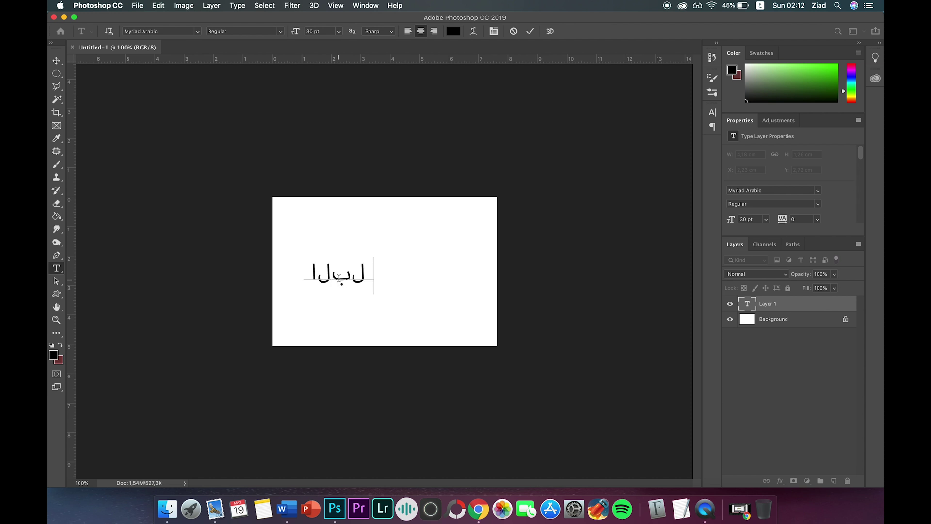
{"action": "type", "text": "يبنايمشنسيامنيشس"}
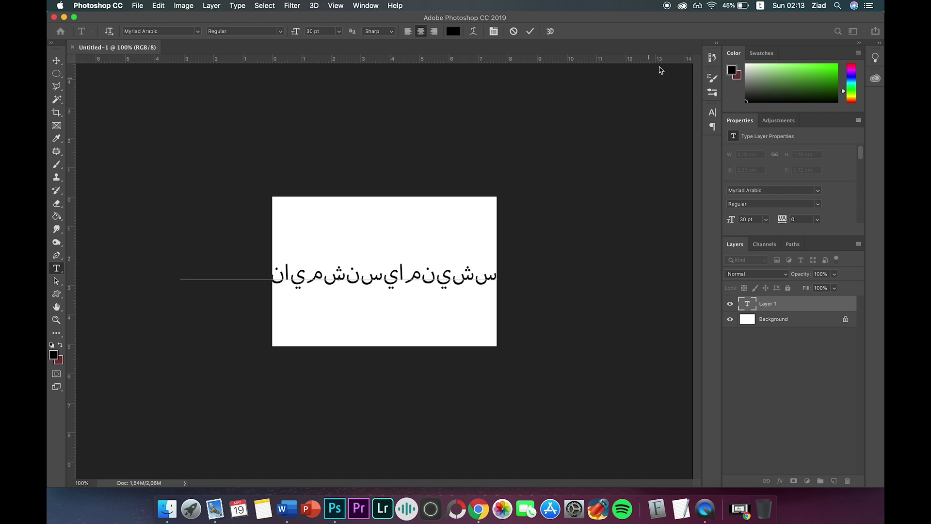
{"action": "key", "text": "Escape"}
Review Creative Cloud's Apps > App Language preference, keeping English with Arabic support
{"action": "left_click", "coordinate": [681, 7]}
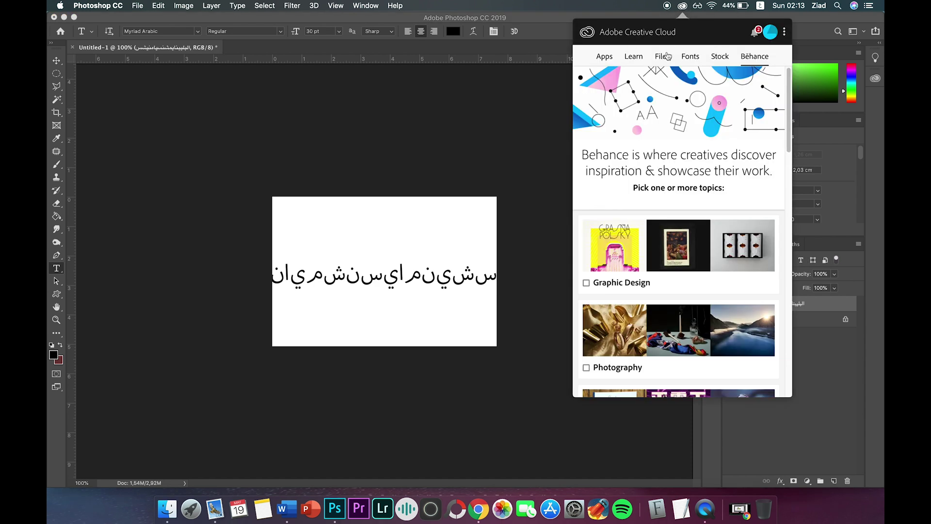
{"action": "left_click", "coordinate": [786, 33]}
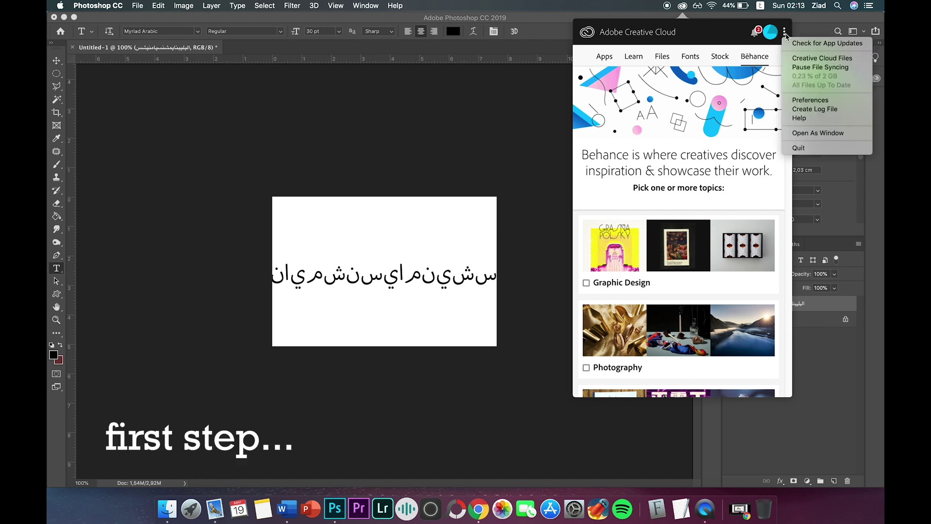
{"action": "left_click", "coordinate": [805, 104]}
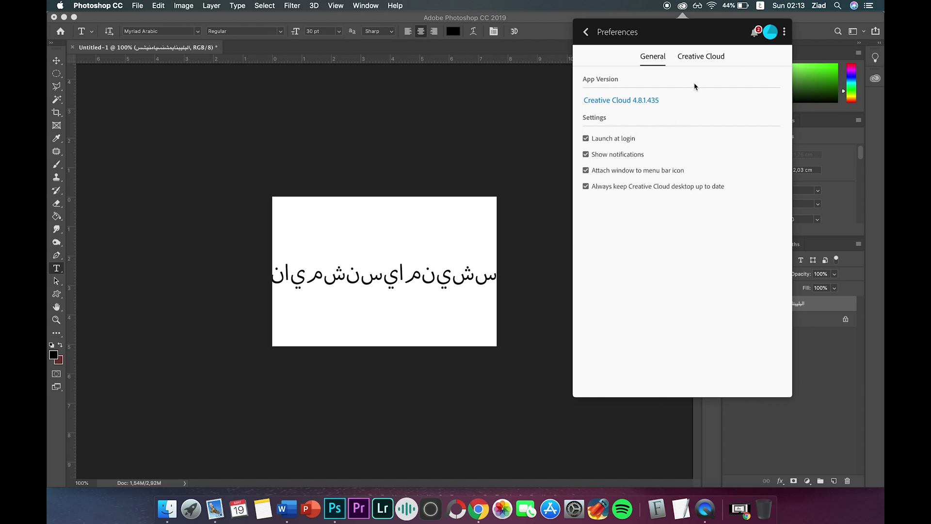
{"action": "left_click", "coordinate": [701, 57]}
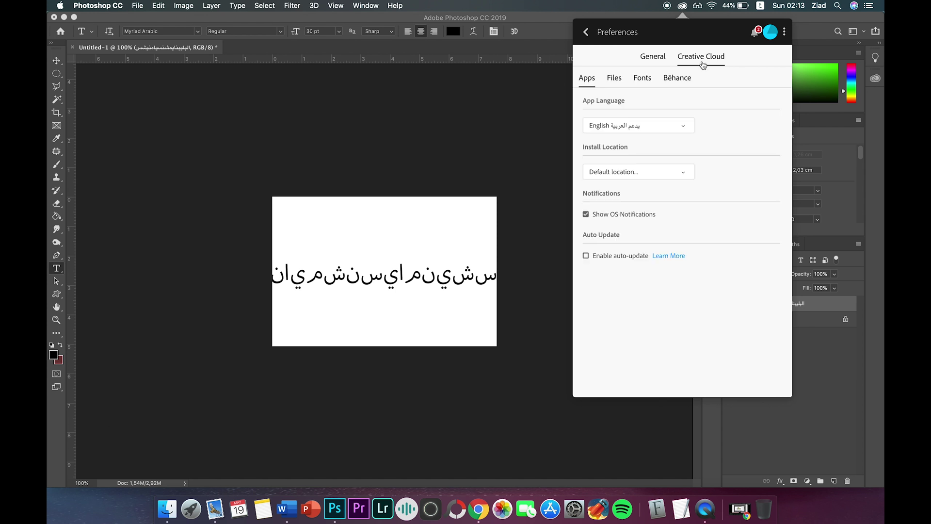
{"action": "left_click", "coordinate": [649, 128]}
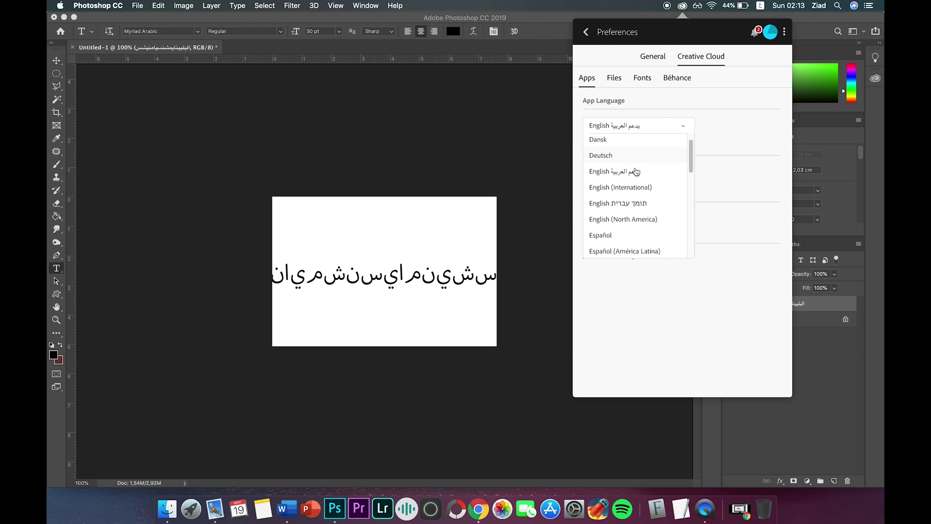
{"action": "scroll", "coordinate": [635, 171], "scroll_direction": "down", "scroll_amount": 10}
{"action": "scroll", "coordinate": [636, 172], "scroll_direction": "up", "scroll_amount": 10}
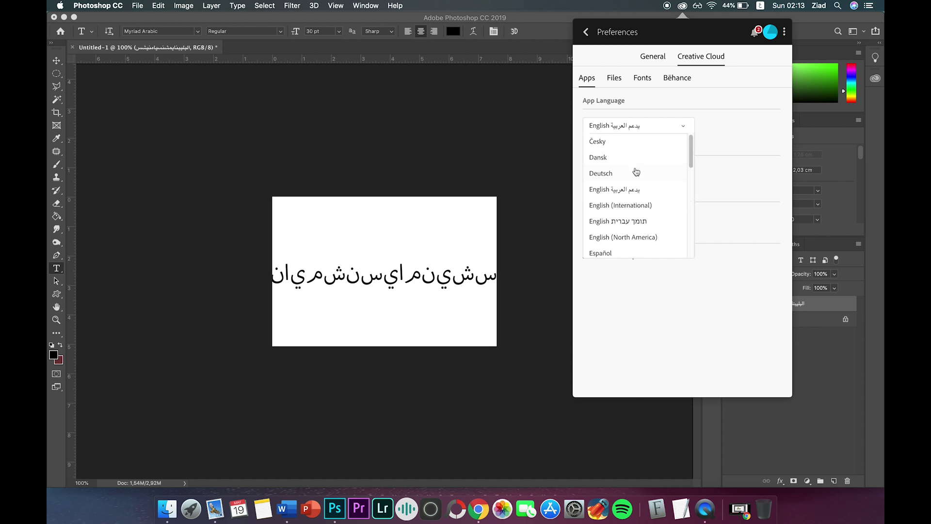
{"action": "left_click", "coordinate": [654, 194]}
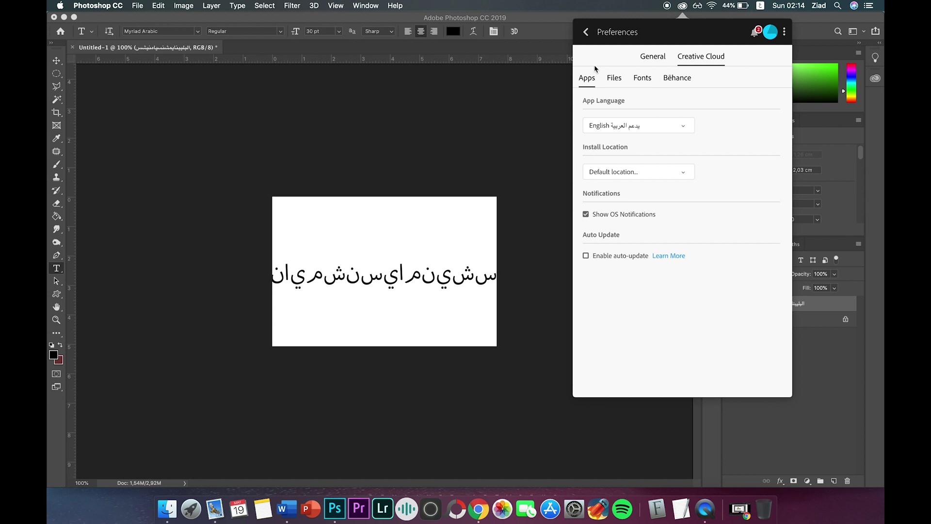
{"action": "left_click", "coordinate": [586, 33]}
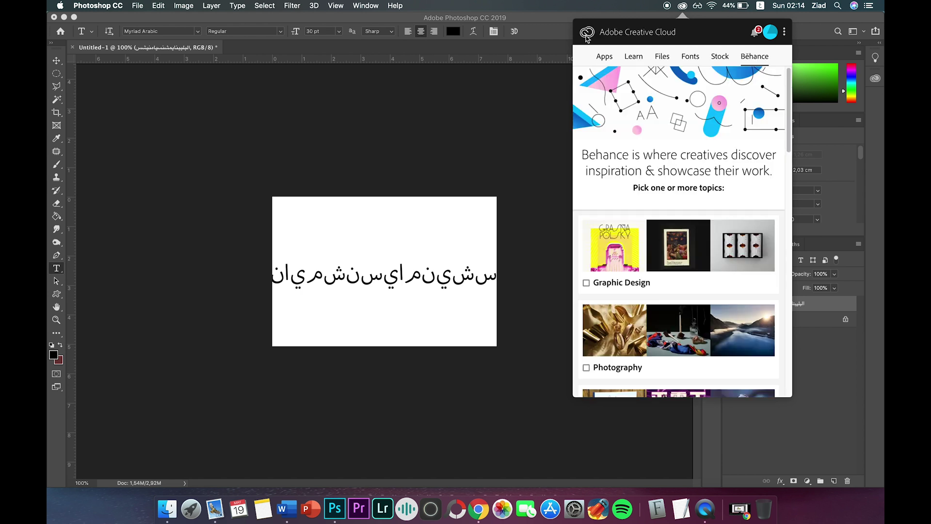
Insert the Arabic letters يسبيب into the middle of the second text line
{"action": "left_click", "coordinate": [603, 57]}
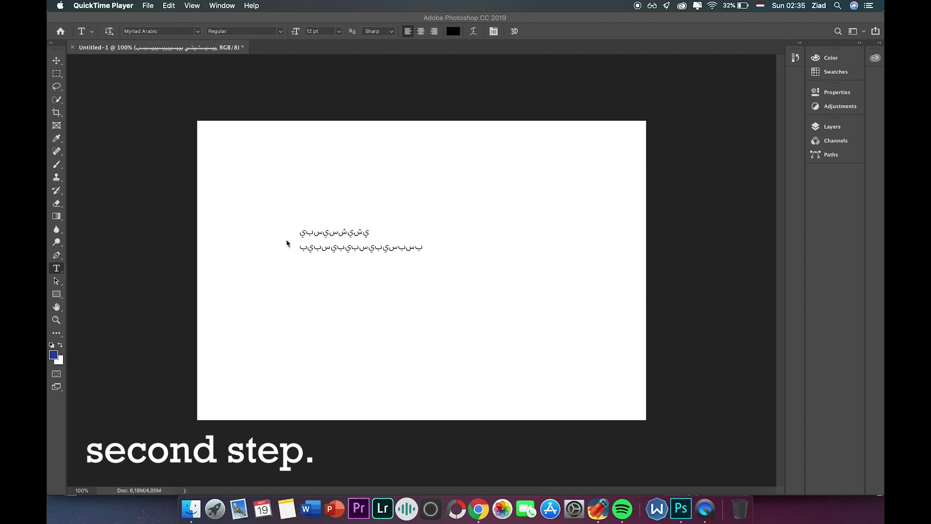
{"action": "left_click", "coordinate": [332, 241]}
{"action": "left_click", "coordinate": [339, 252]}
{"action": "type", "text": "dsf"}
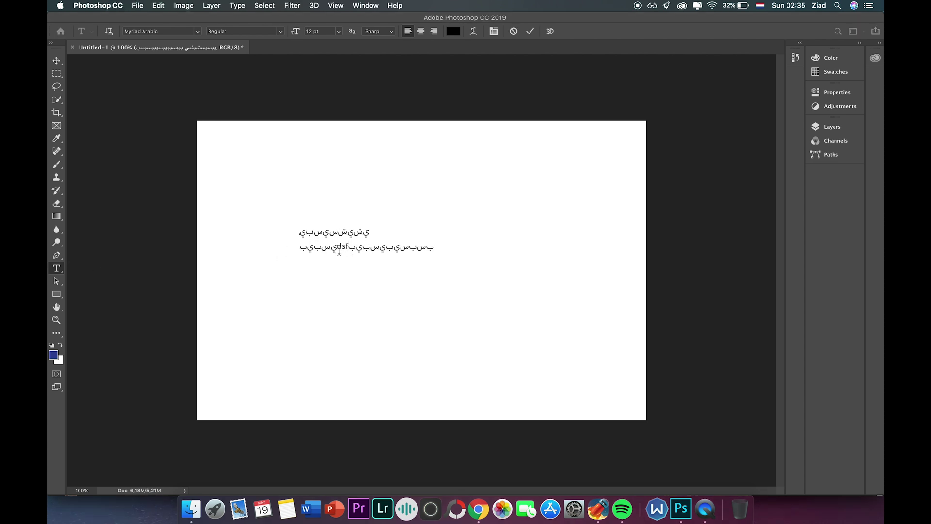
{"action": "type", "text": "df"}
{"action": "key", "text": "BackSpace"}
{"action": "key", "text": "BackSpace"}
{"action": "key", "text": "BackSpace"}
{"action": "key", "text": "BackSpace"}
{"action": "key", "text": "BackSpace"}
{"action": "key", "text": "ctrl+space"}
{"action": "type", "text": "يسبيب"}
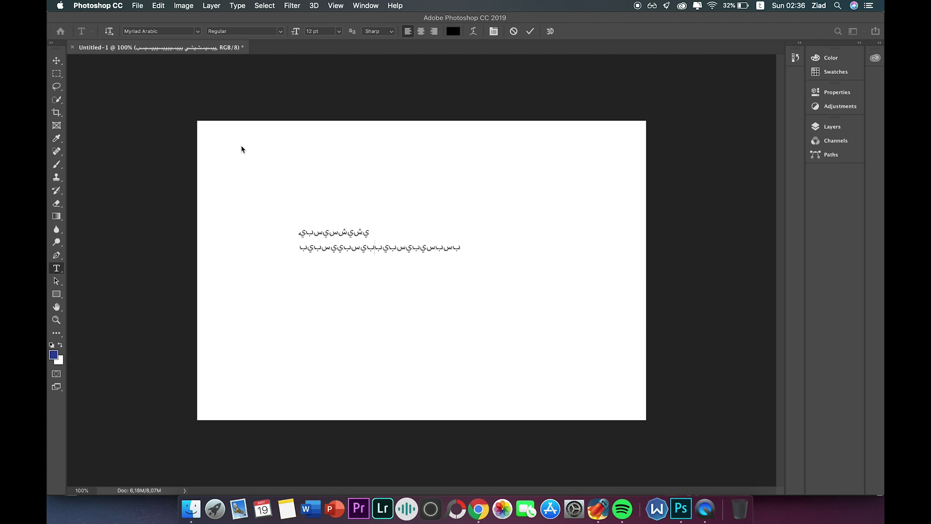
Set the Type preferences text engine to Middle Eastern and South Asian
{"action": "left_click", "coordinate": [109, 10]}
{"action": "mouse_move", "coordinate": [121, 37]}
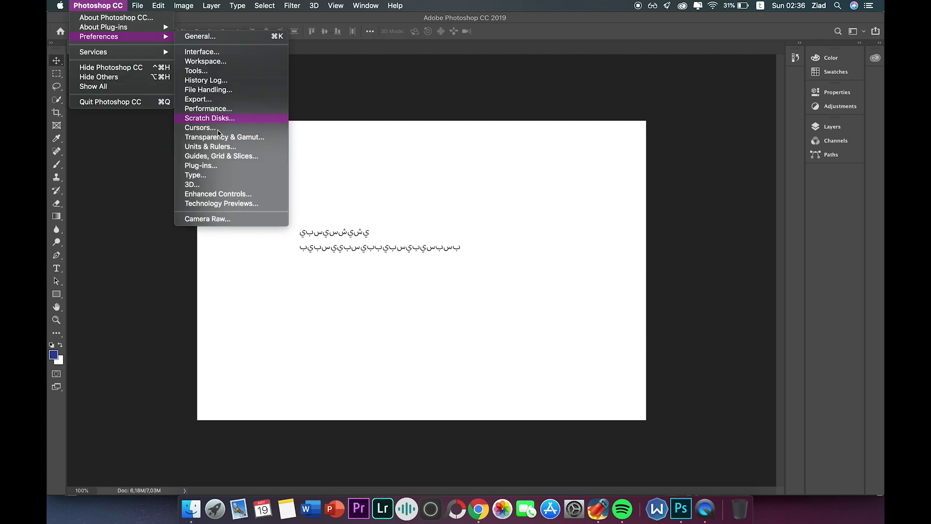
{"action": "left_click", "coordinate": [217, 176]}
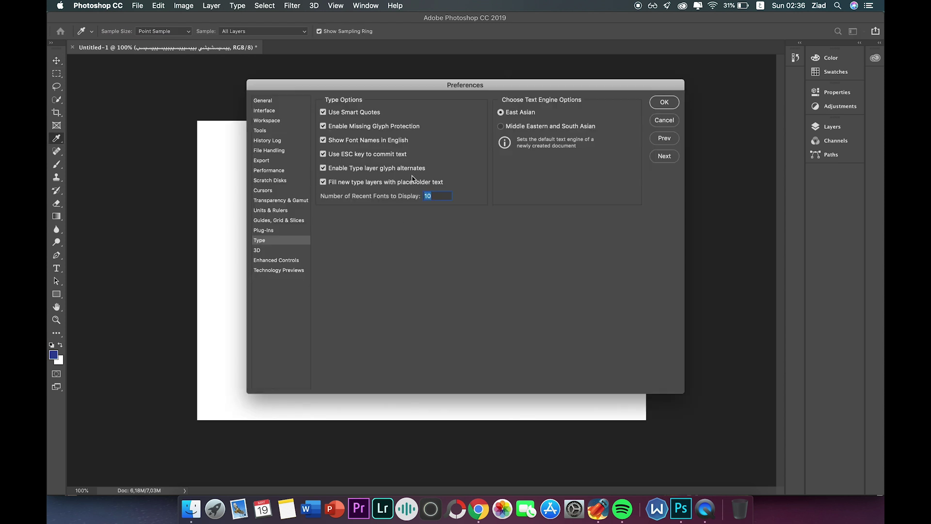
{"action": "left_click", "coordinate": [515, 128]}
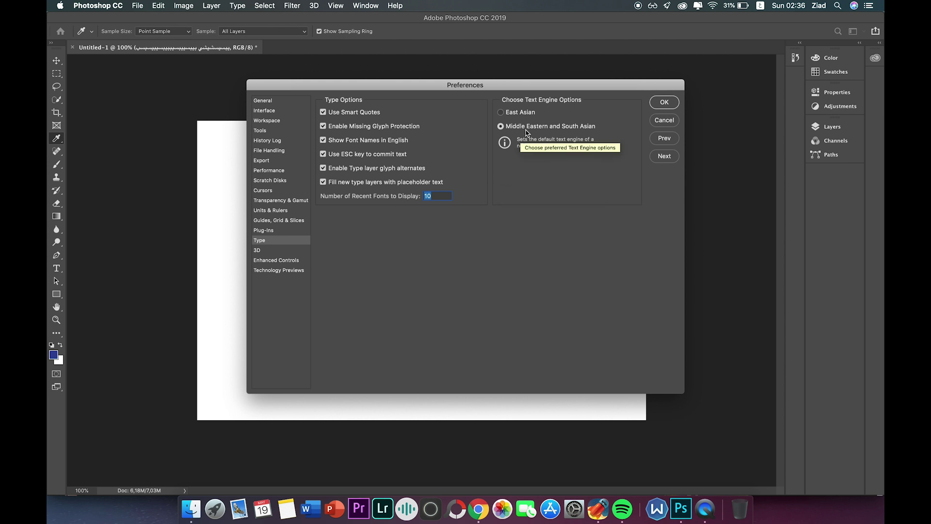
{"action": "left_click", "coordinate": [665, 102]}
{"action": "key", "text": "v"}
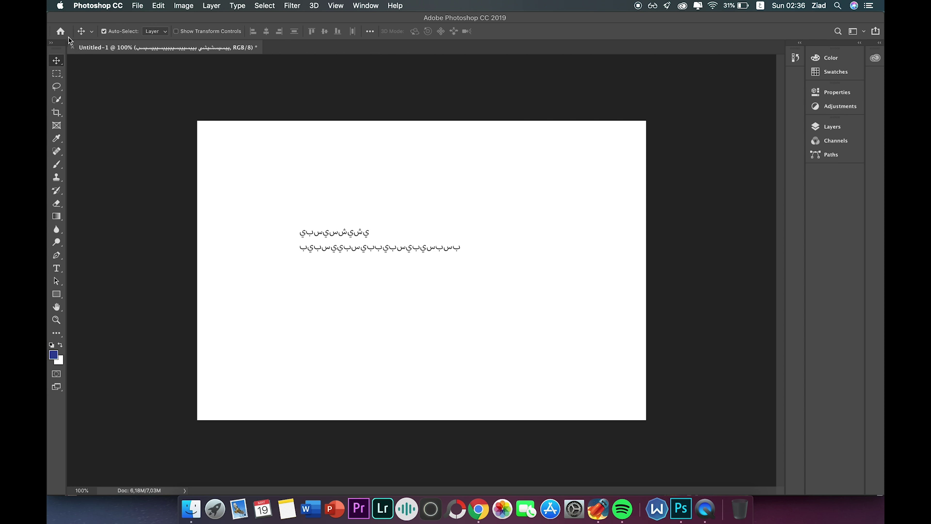
Create a new document from the Photo Landscape 4 x 6 preset (6 × 4 in, 300 ppi)
{"action": "left_click", "coordinate": [147, 79]}
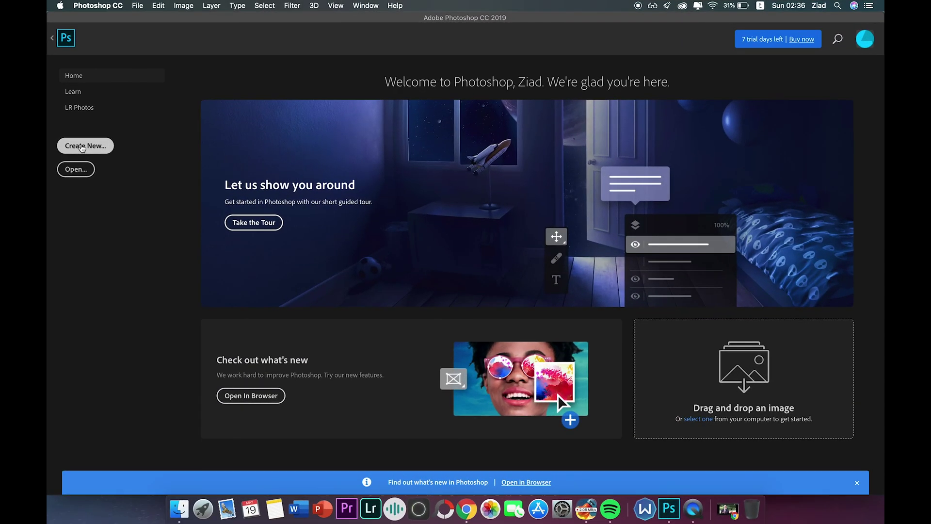
{"action": "left_click", "coordinate": [83, 146]}
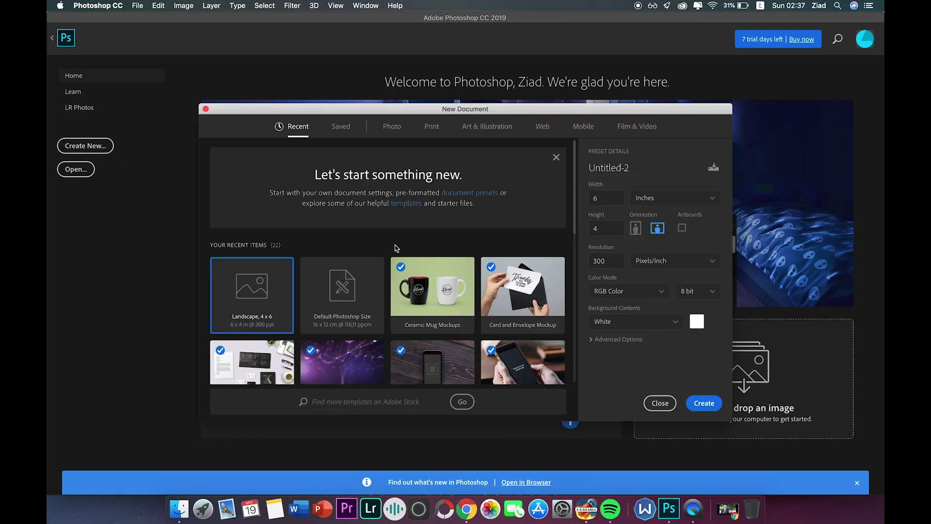
{"action": "left_click", "coordinate": [391, 127]}
{"action": "left_click", "coordinate": [432, 201]}
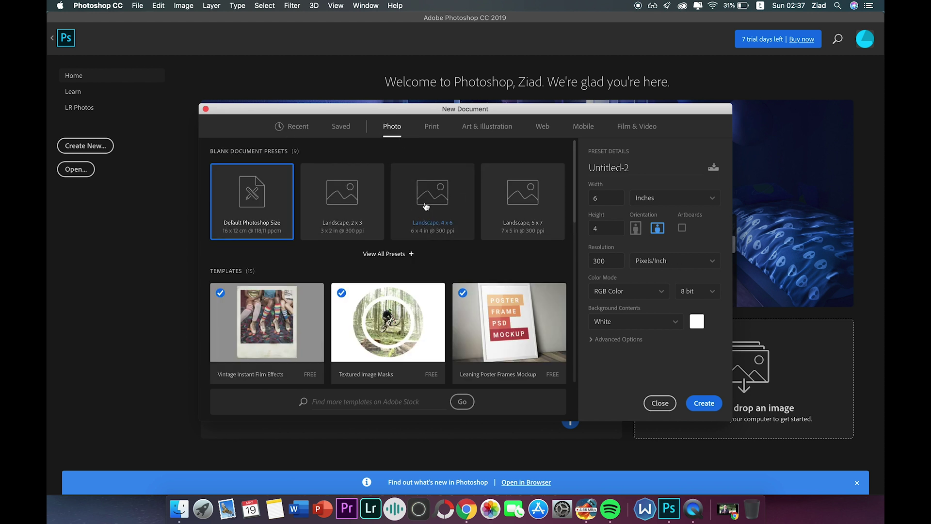
{"action": "left_click", "coordinate": [703, 402]}
Type the Arabic word ممكن in a text box near the canvas centre
{"action": "left_click", "coordinate": [57, 268]}
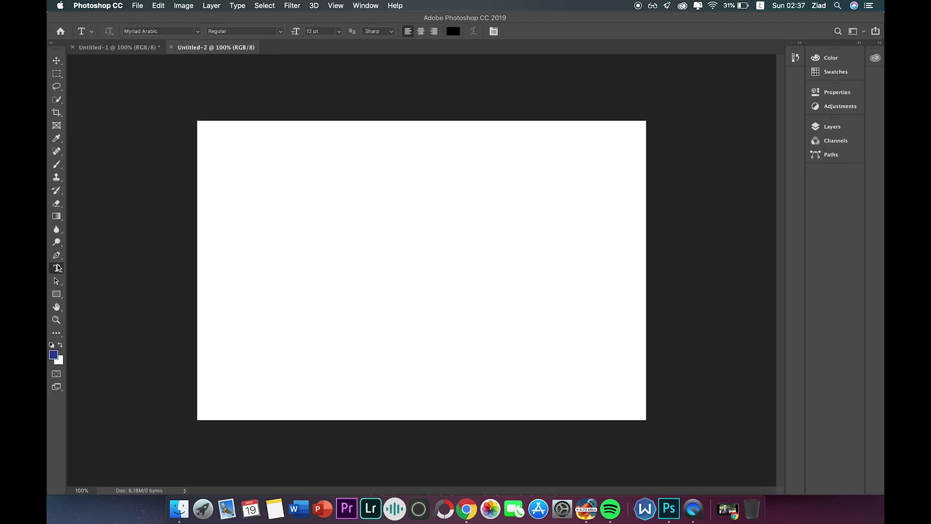
{"action": "left_click", "coordinate": [361, 253]}
{"action": "type", "text": "يسسيس"}
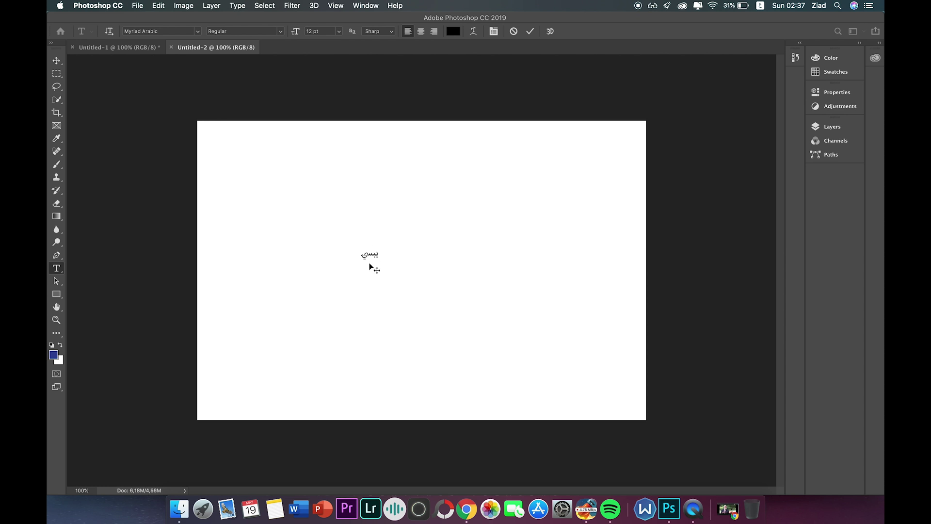
{"action": "type", "text": "يي"}
{"action": "key", "text": "BackSpace"}
{"action": "key", "text": "BackSpace"}
{"action": "key", "text": "BackSpace"}
{"action": "key", "text": "BackSpace"}
{"action": "key", "text": "BackSpace"}
{"action": "key", "text": "BackSpace"}
{"action": "key", "text": "BackSpace"}
{"action": "key", "text": "BackSpace"}
{"action": "type", "text": "ممكن"}
Enlarge ممكن to 60 pt, keeping the Myriad Arabic font
{"action": "key", "text": "super+a"}
{"action": "left_click", "coordinate": [199, 31]}
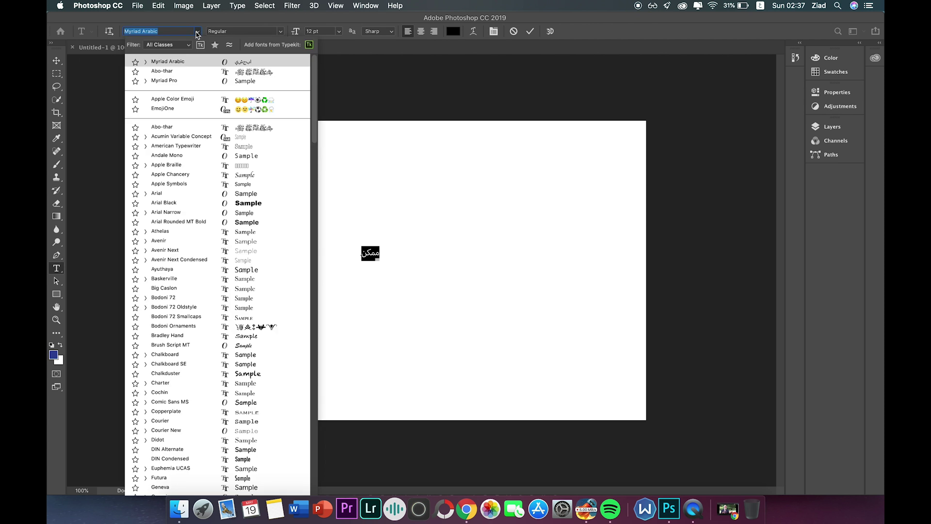
{"action": "left_click", "coordinate": [197, 31]}
{"action": "left_click", "coordinate": [339, 31]}
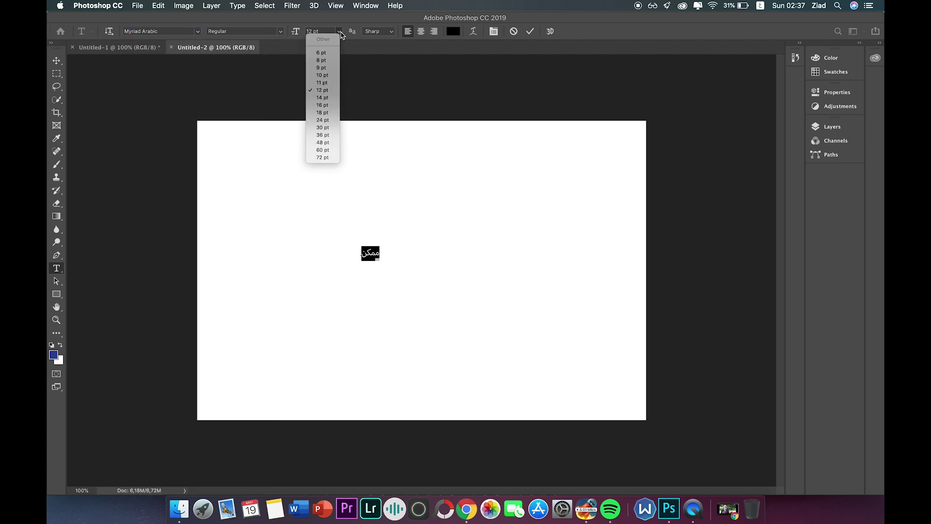
{"action": "left_click", "coordinate": [325, 151]}
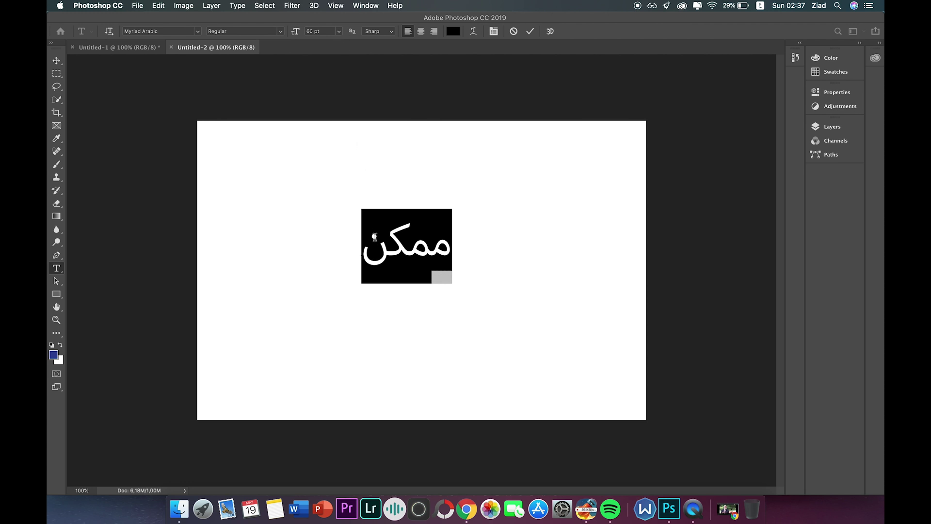
{"action": "left_click", "coordinate": [371, 250]}
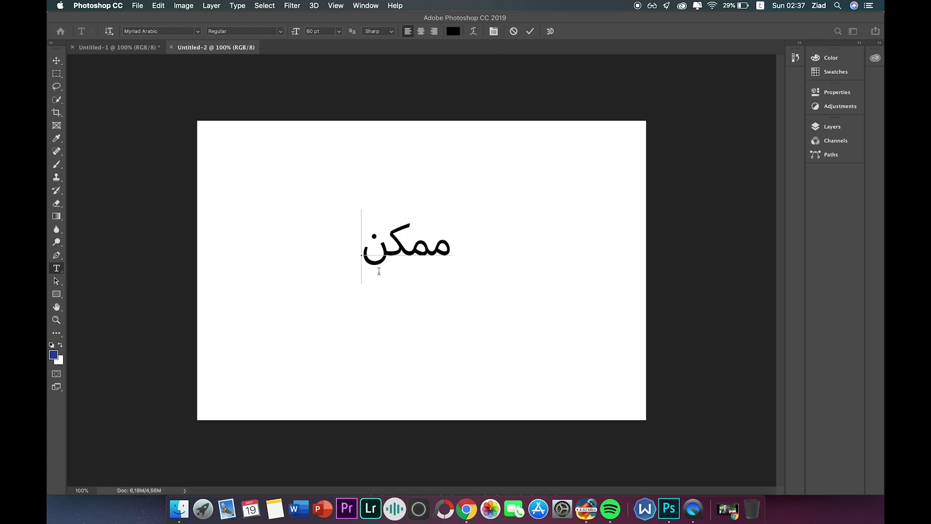